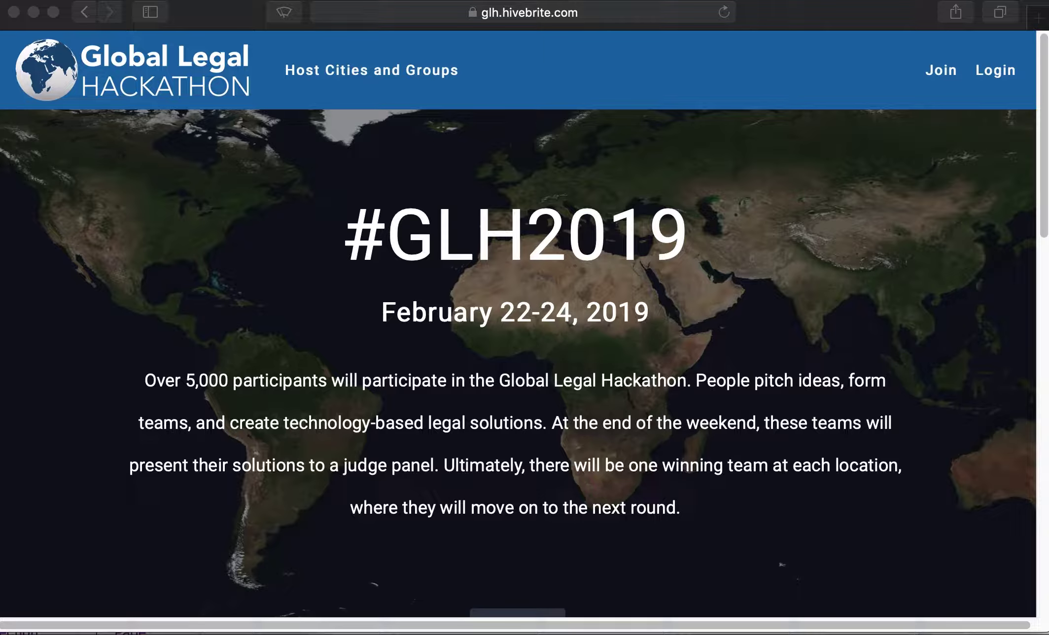
Step: Join the Global Legal Hackathon network and reach the list of 53 host cities and groups
{"action": "left_click", "coordinate": [939, 77]}
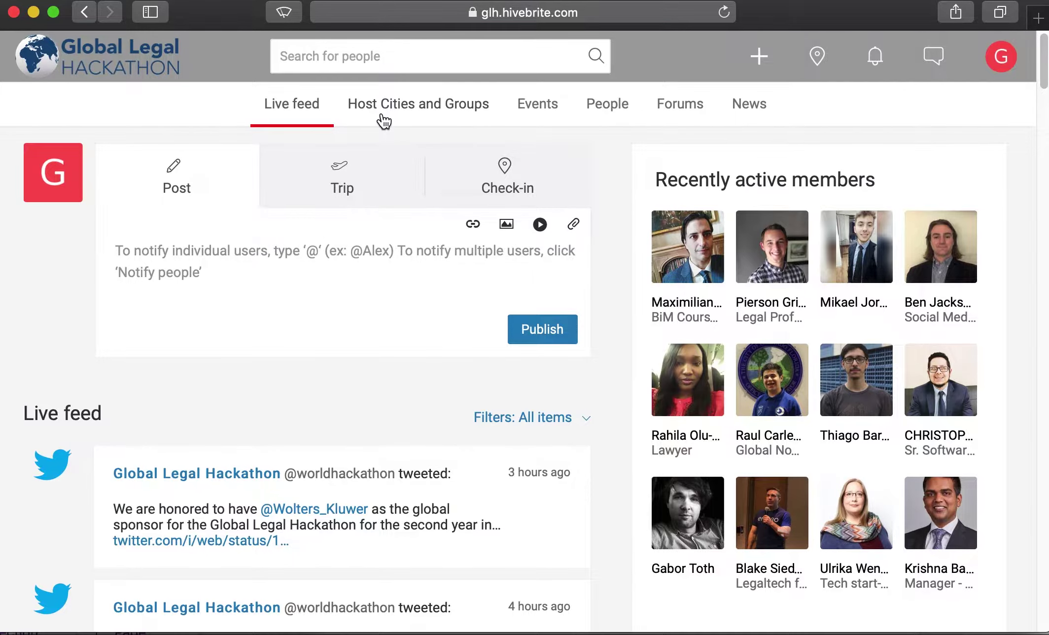
{"action": "left_click", "coordinate": [381, 112]}
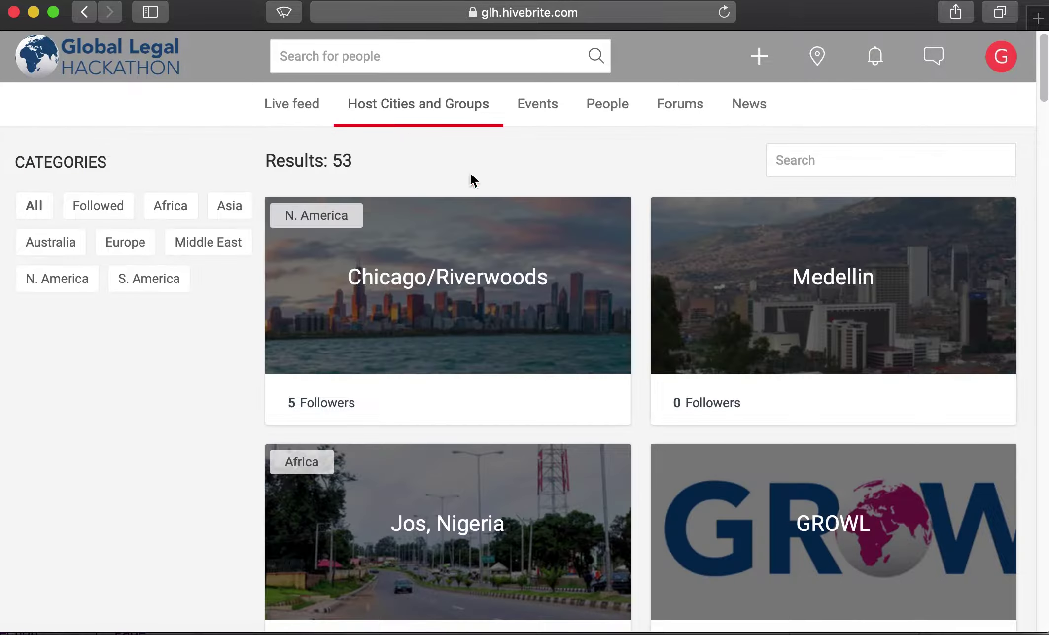
{"action": "scroll", "coordinate": [223, 383], "scroll_direction": "down", "scroll_amount": 5}
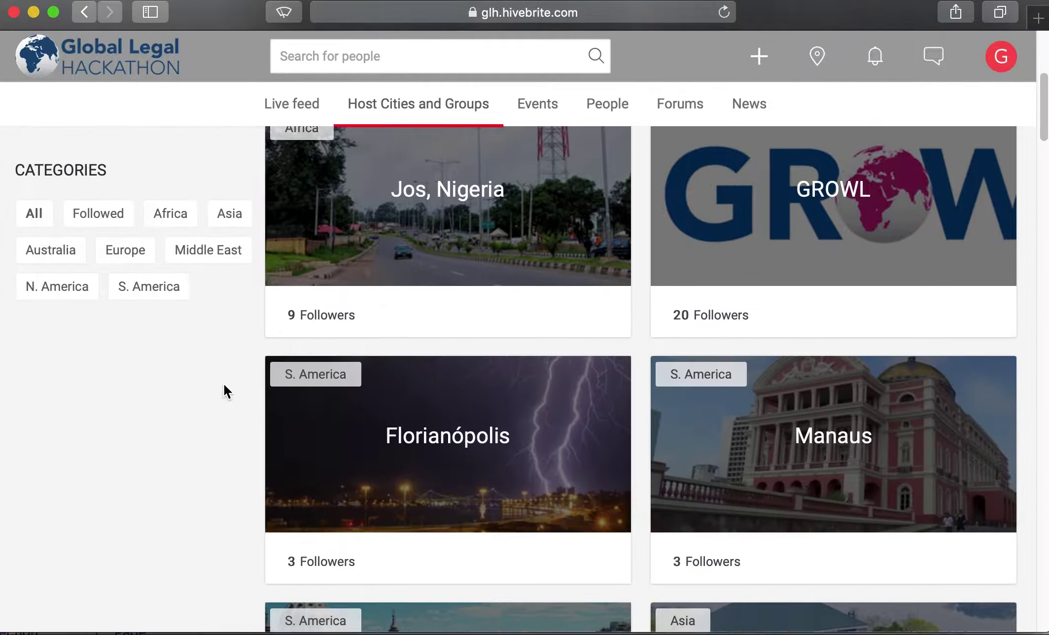
{"action": "scroll", "coordinate": [223, 382], "scroll_direction": "down", "scroll_amount": 2}
{"action": "scroll", "coordinate": [223, 382], "scroll_direction": "down", "scroll_amount": 3}
{"action": "scroll", "coordinate": [223, 383], "scroll_direction": "down", "scroll_amount": 6}
{"action": "scroll", "coordinate": [223, 383], "scroll_direction": "down", "scroll_amount": 5}
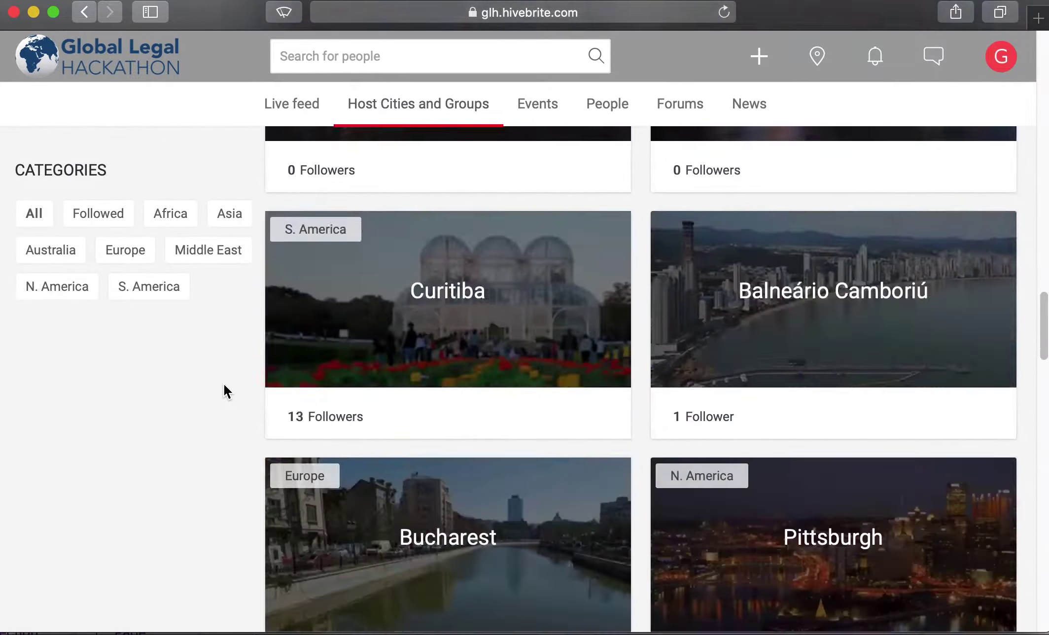
{"action": "scroll", "coordinate": [223, 382], "scroll_direction": "down", "scroll_amount": 5}
{"action": "scroll", "coordinate": [223, 383], "scroll_direction": "down", "scroll_amount": 5}
{"action": "scroll", "coordinate": [223, 383], "scroll_direction": "down", "scroll_amount": 2}
{"action": "scroll", "coordinate": [223, 383], "scroll_direction": "down", "scroll_amount": 5}
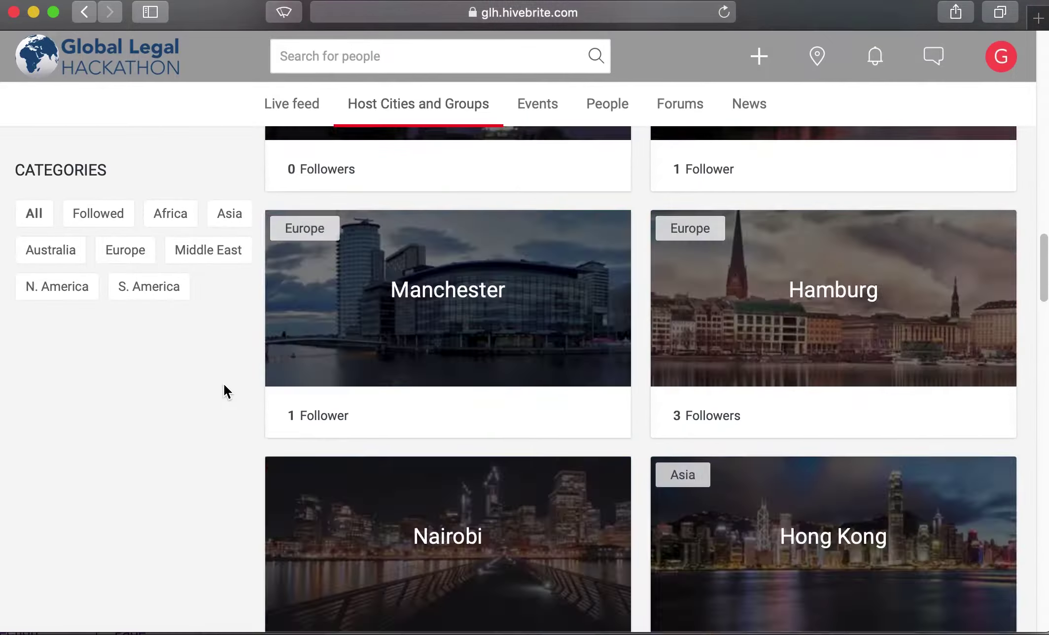
{"action": "scroll", "coordinate": [223, 383], "scroll_direction": "up", "scroll_amount": 15}
{"action": "scroll", "coordinate": [205, 394], "scroll_direction": "up", "scroll_amount": 1}
Step: Open the Chicago/Riverwoods group, then its Greater Chicago Area hackathon event page
{"action": "left_click", "coordinate": [377, 356]}
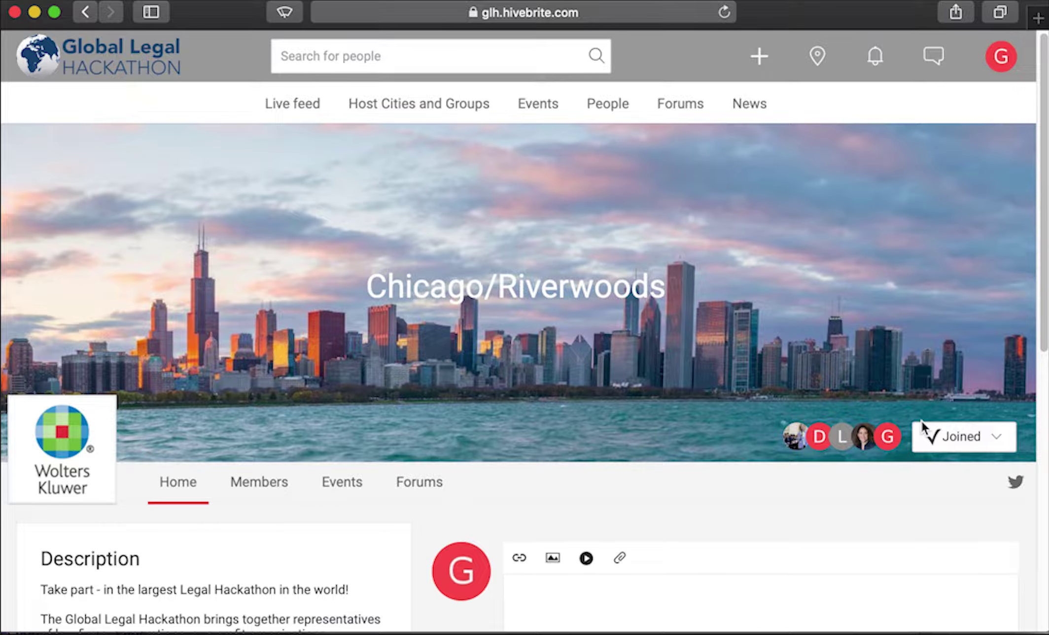
{"action": "scroll", "coordinate": [506, 405], "scroll_direction": "down", "scroll_amount": 5}
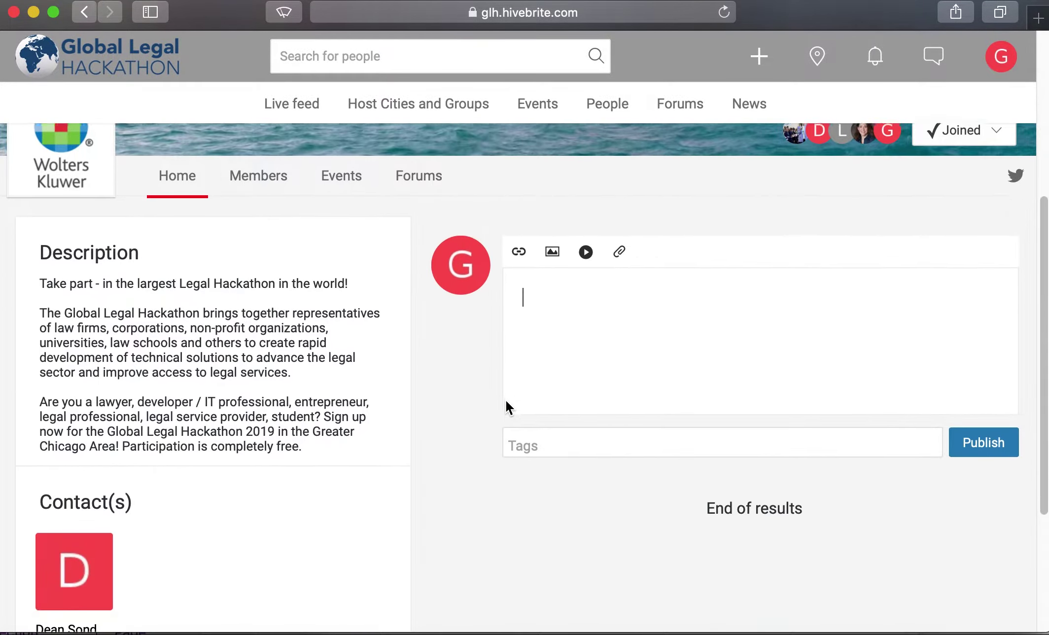
{"action": "scroll", "coordinate": [505, 400], "scroll_direction": "up", "scroll_amount": 2}
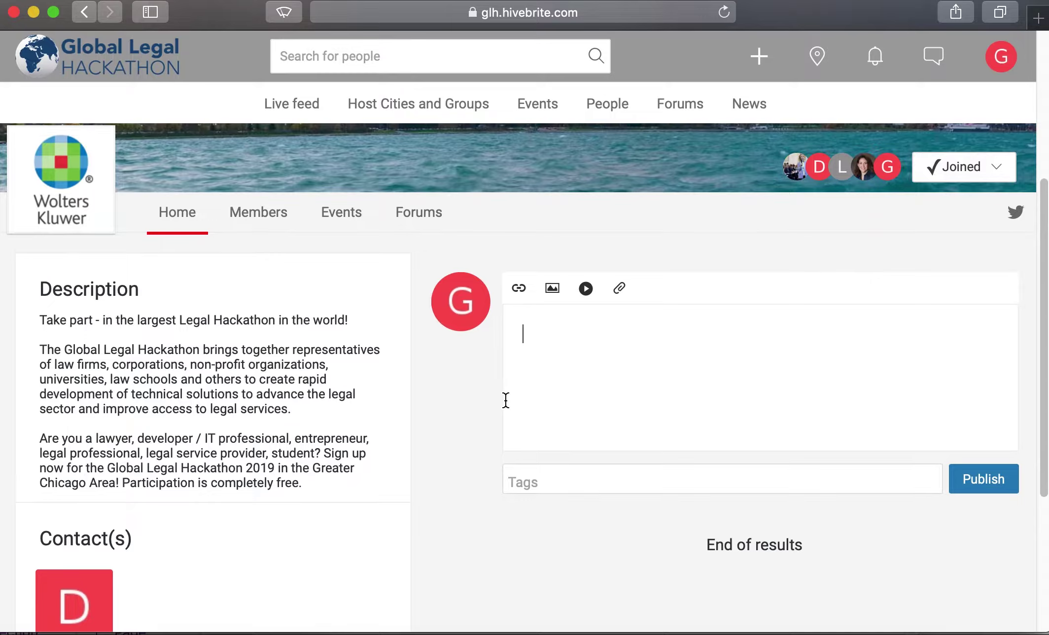
{"action": "scroll", "coordinate": [387, 443], "scroll_direction": "down", "scroll_amount": 2}
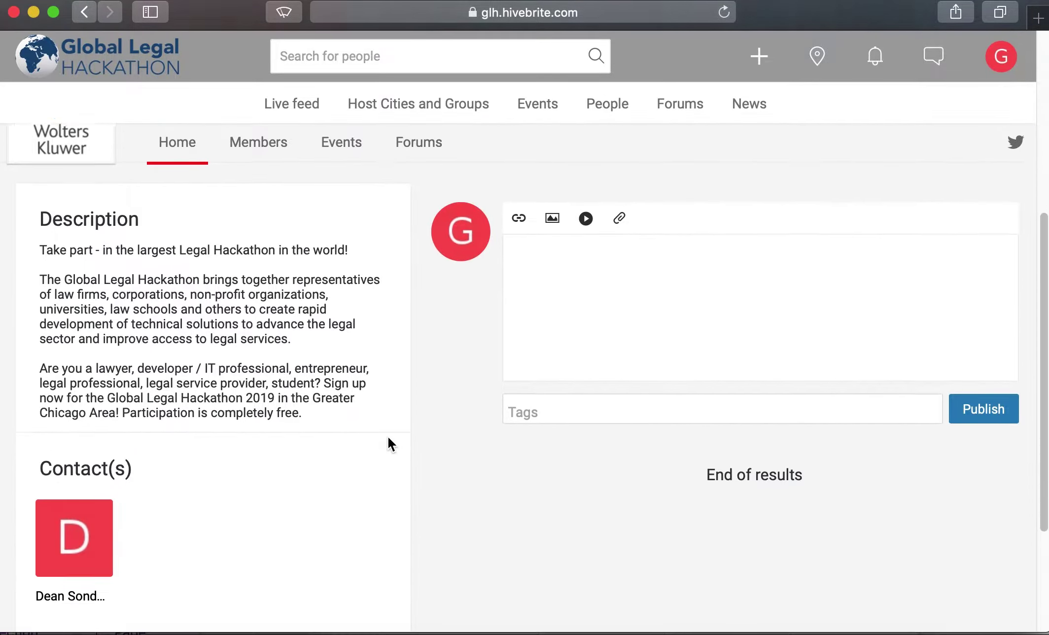
{"action": "scroll", "coordinate": [388, 438], "scroll_direction": "down", "scroll_amount": 3}
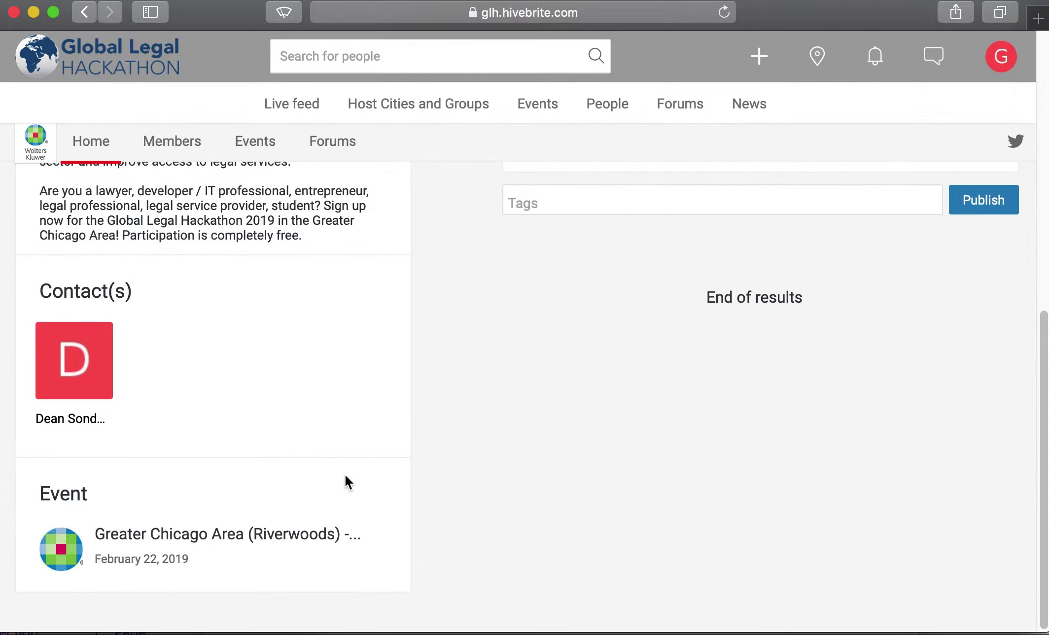
{"action": "left_click", "coordinate": [169, 539]}
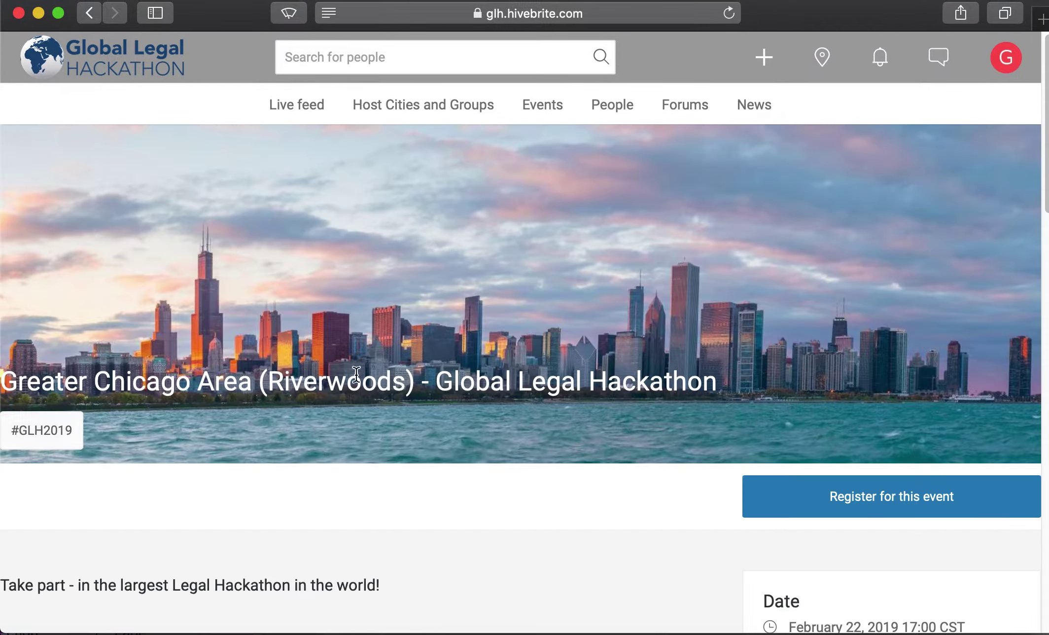
{"action": "scroll", "coordinate": [352, 426], "scroll_direction": "down", "scroll_amount": 3}
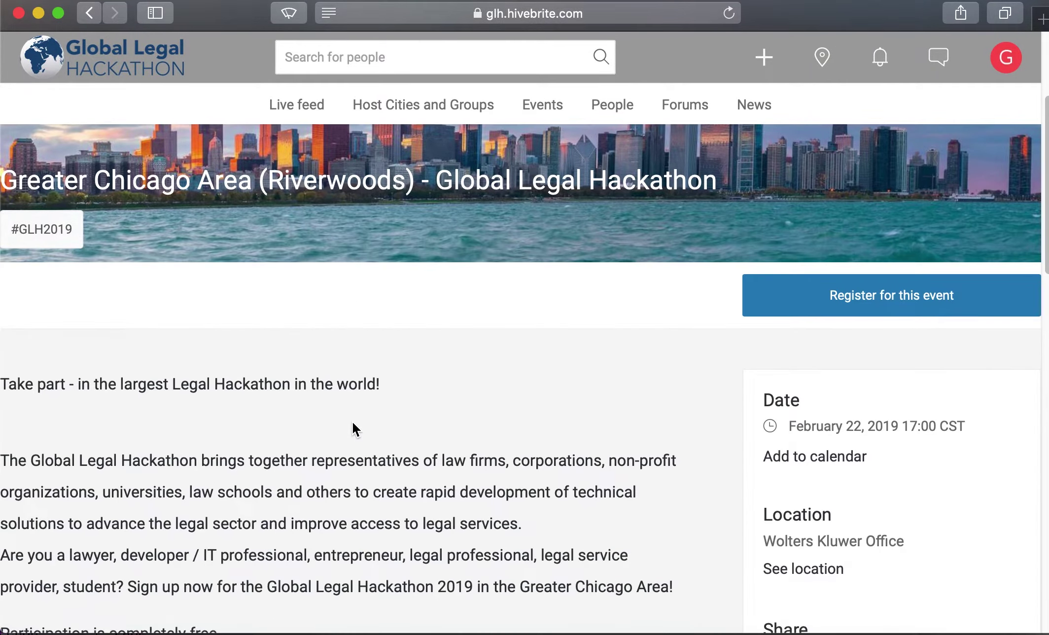
{"action": "scroll", "coordinate": [351, 422], "scroll_direction": "down", "scroll_amount": 2}
{"action": "scroll", "coordinate": [352, 422], "scroll_direction": "down", "scroll_amount": 3}
{"action": "scroll", "coordinate": [353, 422], "scroll_direction": "down", "scroll_amount": 1}
{"action": "scroll", "coordinate": [352, 422], "scroll_direction": "down", "scroll_amount": 1}
{"action": "scroll", "coordinate": [352, 422], "scroll_direction": "down", "scroll_amount": 1}
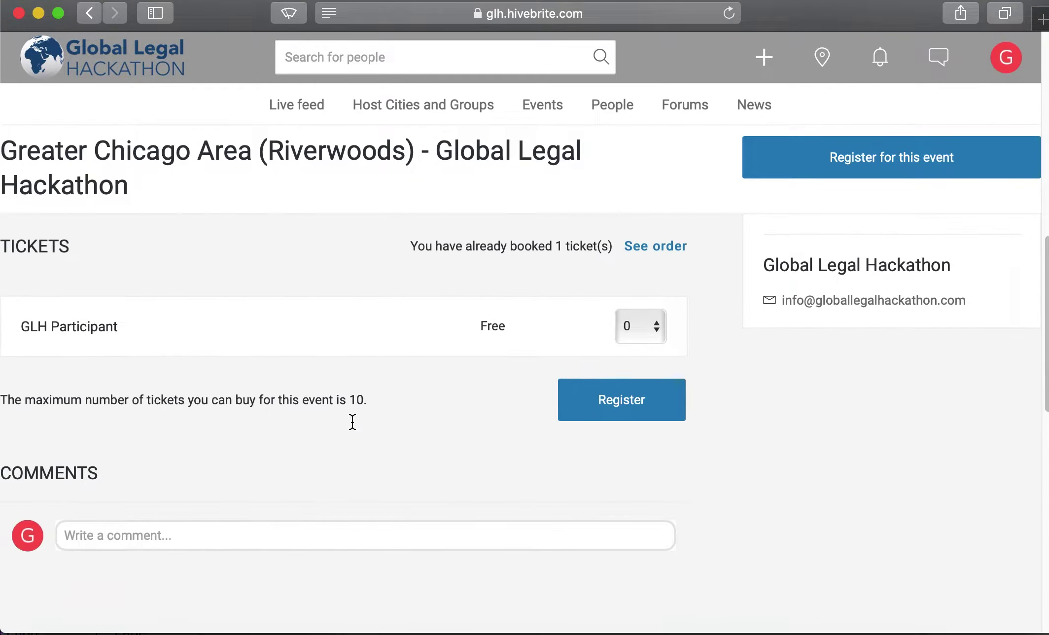
Step: Set the GLH Participant ticket quantity to 1 and register for the Chicago event
{"action": "left_click", "coordinate": [655, 322]}
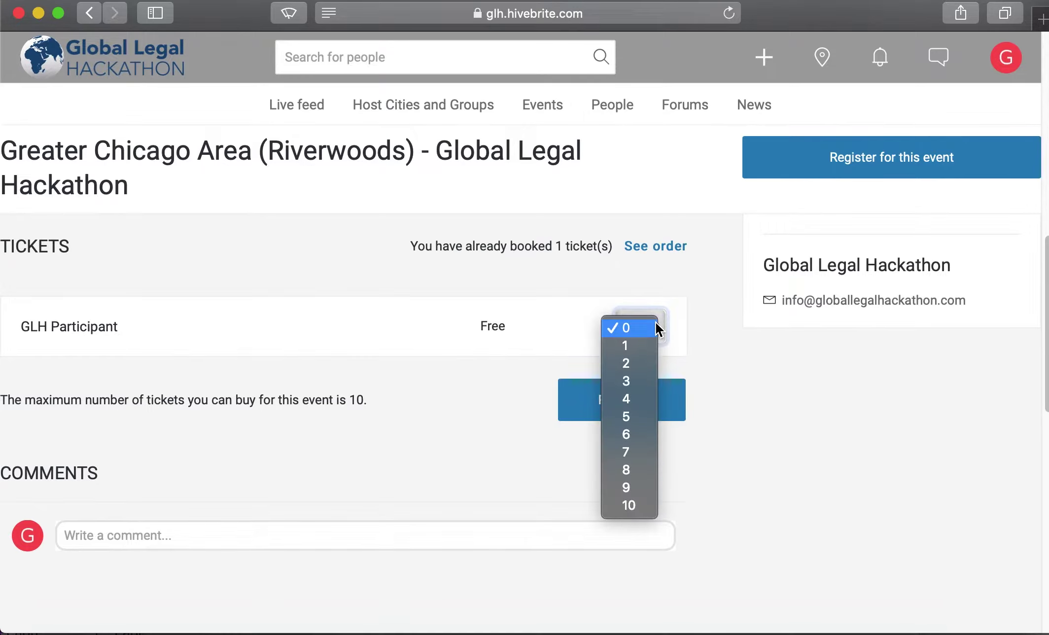
{"action": "left_click", "coordinate": [644, 341]}
{"action": "left_click", "coordinate": [616, 393]}
{"action": "scroll", "coordinate": [405, 496], "scroll_direction": "down", "scroll_amount": 1}
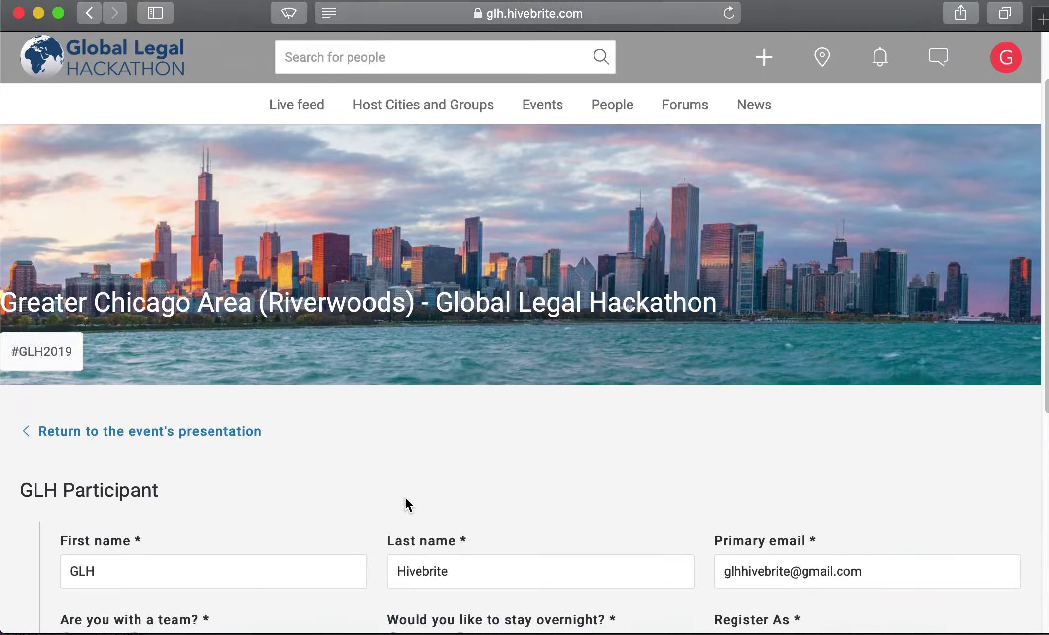
{"action": "scroll", "coordinate": [404, 496], "scroll_direction": "down", "scroll_amount": 1}
{"action": "scroll", "coordinate": [405, 497], "scroll_direction": "down", "scroll_amount": 2}
{"action": "scroll", "coordinate": [404, 499], "scroll_direction": "down", "scroll_amount": 1}
{"action": "scroll", "coordinate": [402, 499], "scroll_direction": "down", "scroll_amount": 2}
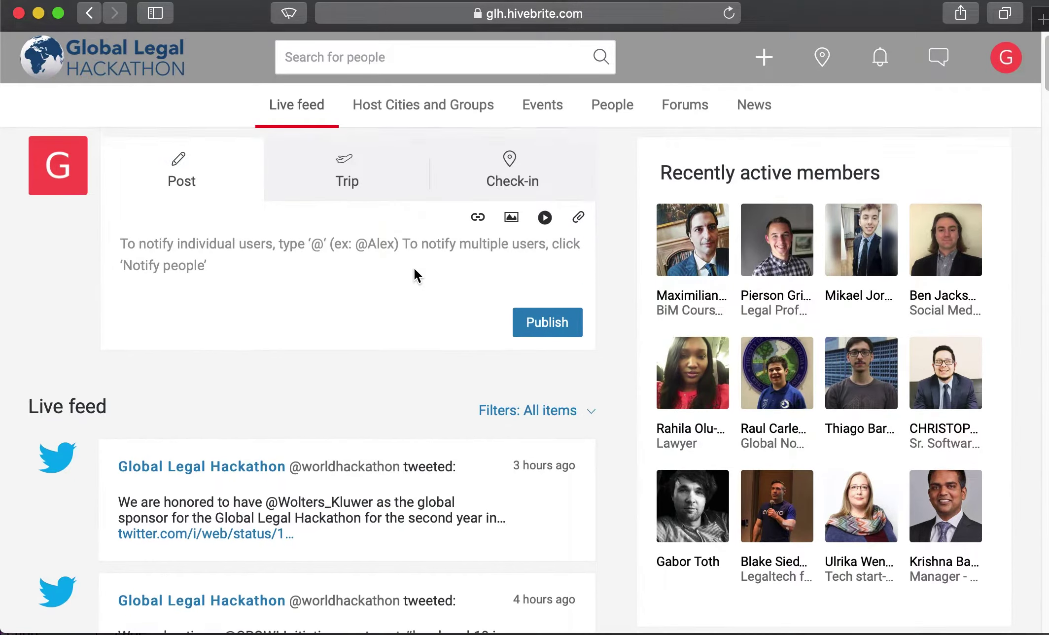
{"action": "scroll", "coordinate": [413, 274], "scroll_direction": "down", "scroll_amount": 2}
{"action": "scroll", "coordinate": [413, 275], "scroll_direction": "down", "scroll_amount": 1}
{"action": "scroll", "coordinate": [414, 275], "scroll_direction": "down", "scroll_amount": 1}
{"action": "scroll", "coordinate": [414, 274], "scroll_direction": "down", "scroll_amount": 2}
{"action": "scroll", "coordinate": [414, 268], "scroll_direction": "down", "scroll_amount": 1}
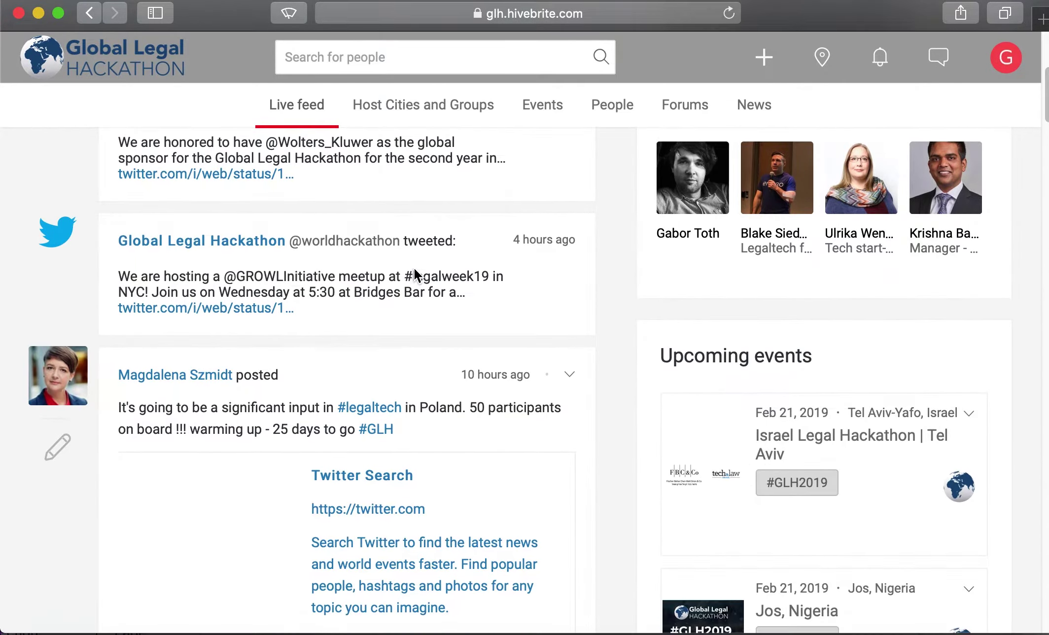
{"action": "scroll", "coordinate": [414, 268], "scroll_direction": "down", "scroll_amount": 3}
{"action": "scroll", "coordinate": [414, 268], "scroll_direction": "down", "scroll_amount": 3}
{"action": "scroll", "coordinate": [414, 268], "scroll_direction": "down", "scroll_amount": 1}
{"action": "scroll", "coordinate": [414, 268], "scroll_direction": "down", "scroll_amount": 2}
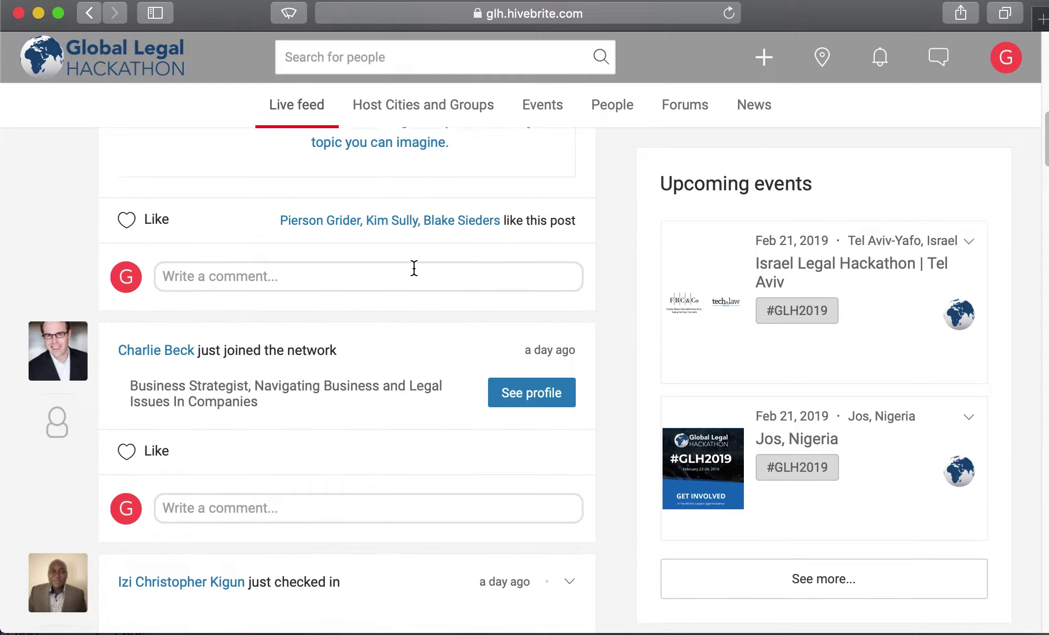
{"action": "scroll", "coordinate": [414, 268], "scroll_direction": "down", "scroll_amount": 3}
{"action": "scroll", "coordinate": [414, 268], "scroll_direction": "down", "scroll_amount": 2}
{"action": "scroll", "coordinate": [414, 268], "scroll_direction": "down", "scroll_amount": 2}
{"action": "scroll", "coordinate": [414, 268], "scroll_direction": "down", "scroll_amount": 2}
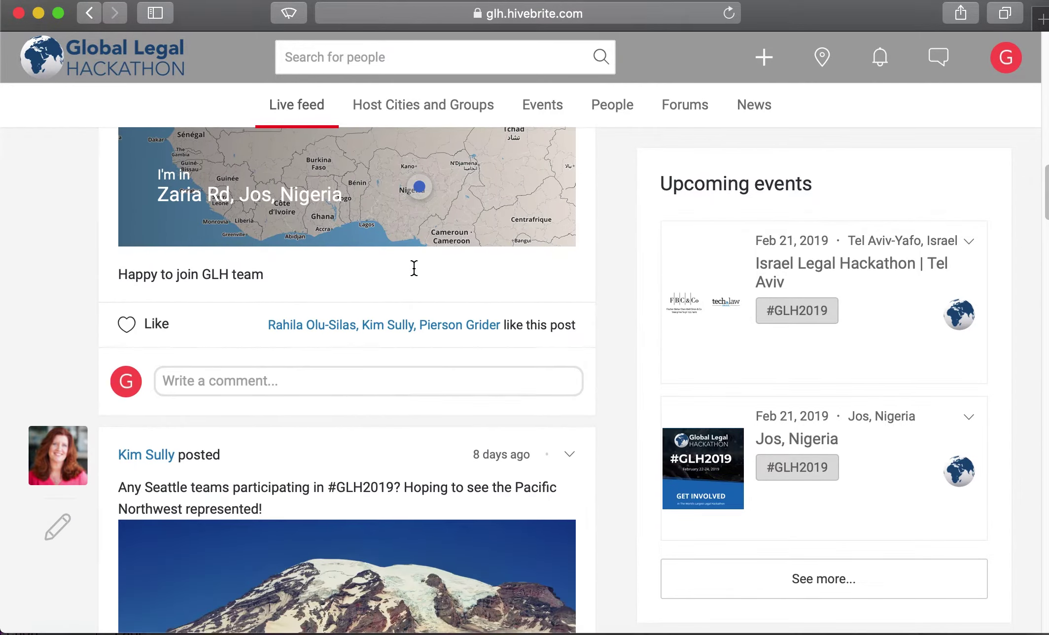
{"action": "scroll", "coordinate": [414, 268], "scroll_direction": "down", "scroll_amount": 2}
{"action": "scroll", "coordinate": [414, 268], "scroll_direction": "down", "scroll_amount": 1}
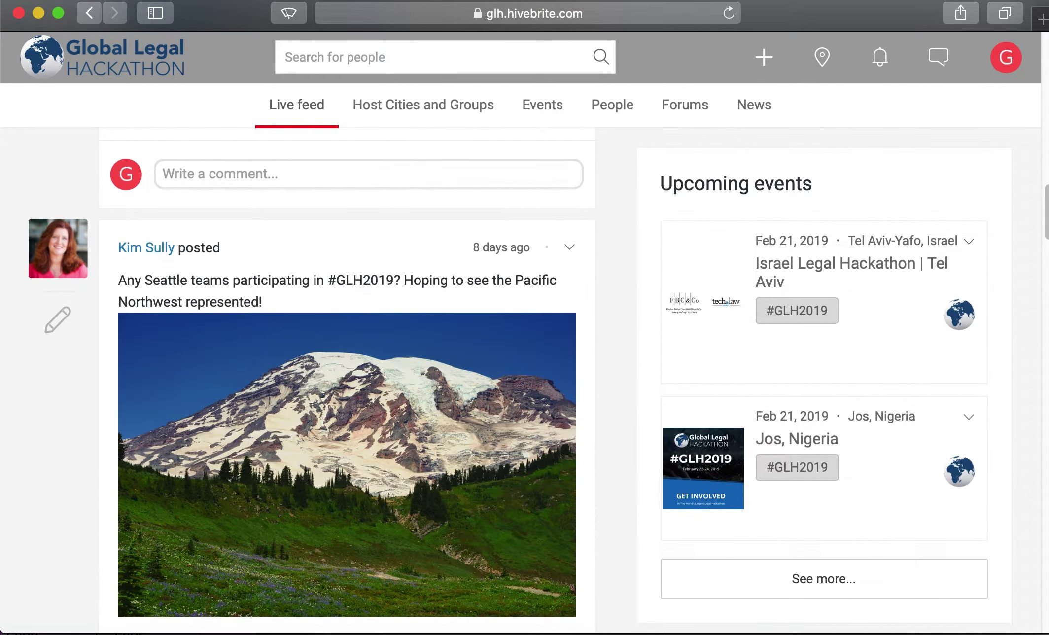
{"action": "scroll", "coordinate": [276, 243], "scroll_direction": "up", "scroll_amount": 5}
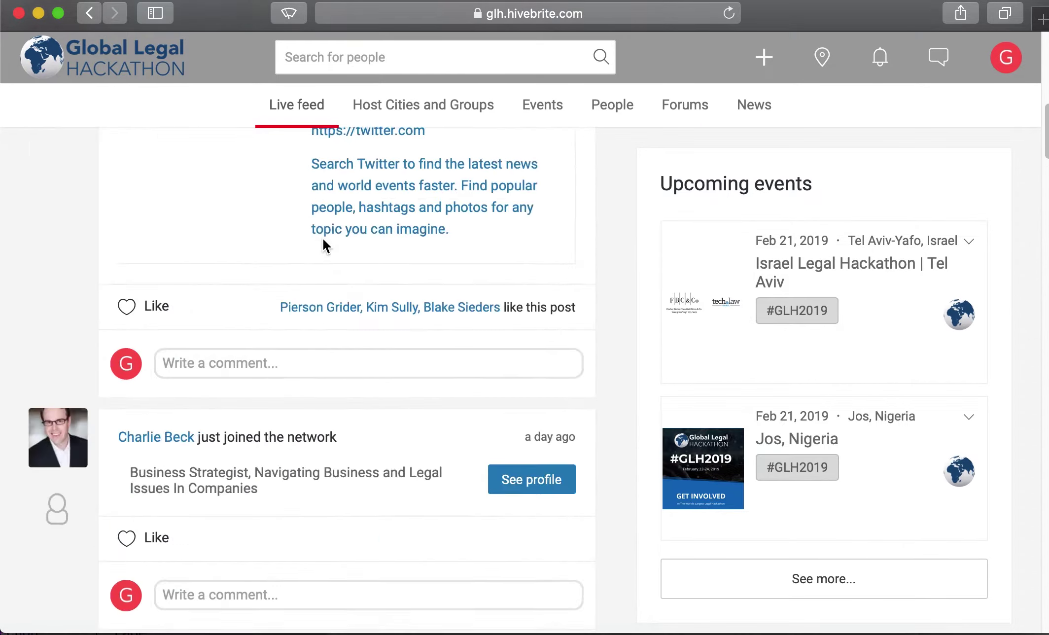
{"action": "scroll", "coordinate": [323, 243], "scroll_direction": "up", "scroll_amount": 10}
{"action": "type", "text": "Hello GLH2019 Participants"}
Step: Bring up the Forums tab's list of discussions
{"action": "left_click", "coordinate": [690, 103]}
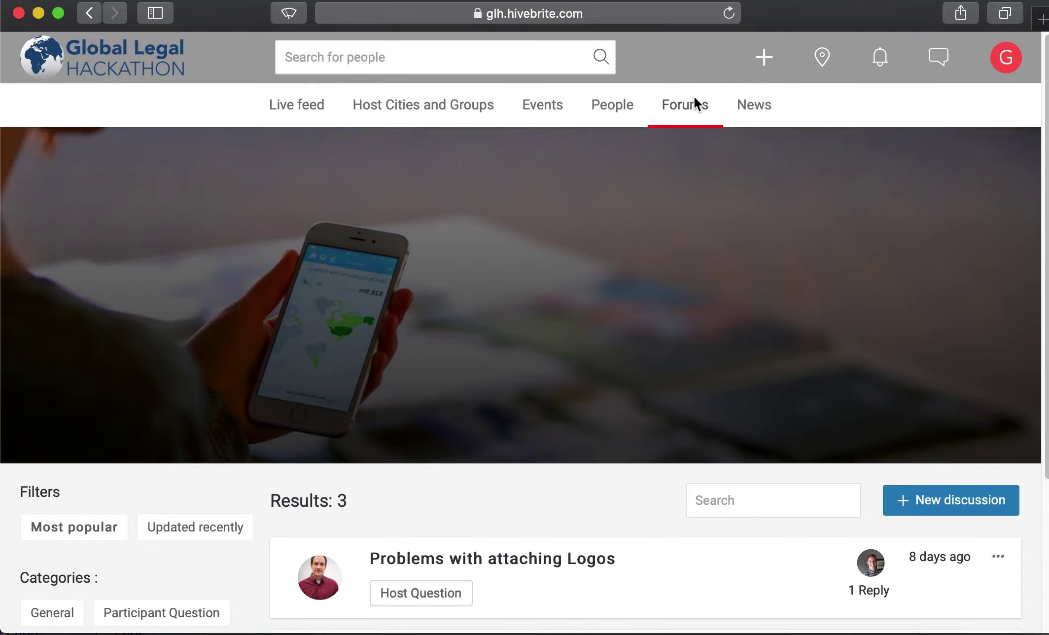
{"action": "scroll", "coordinate": [485, 332], "scroll_direction": "down", "scroll_amount": 3}
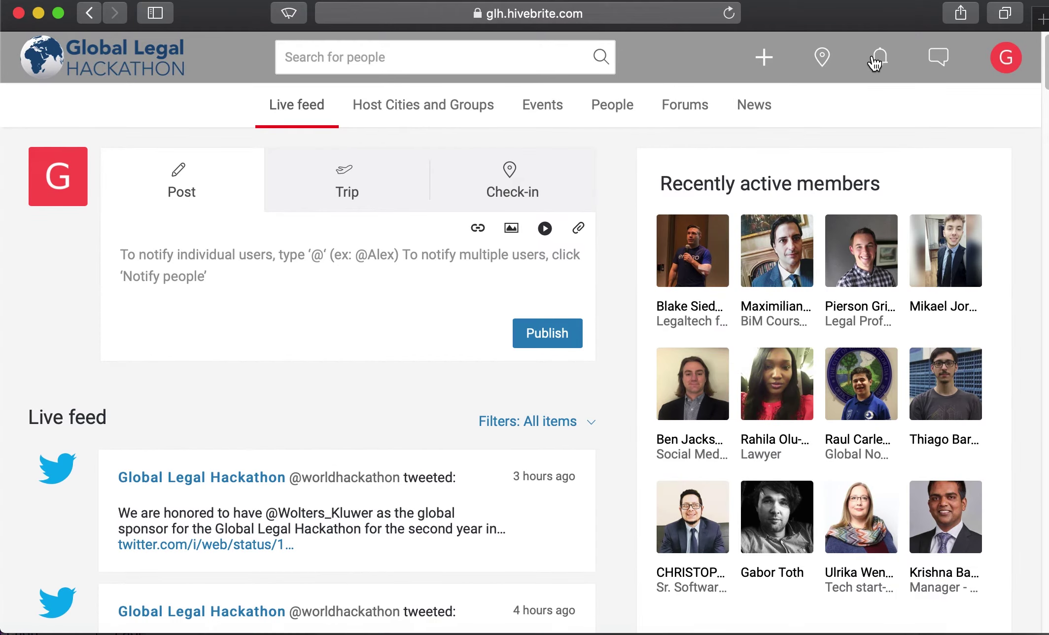
Step: Open private messaging and start composing a new message
{"action": "left_click", "coordinate": [934, 59]}
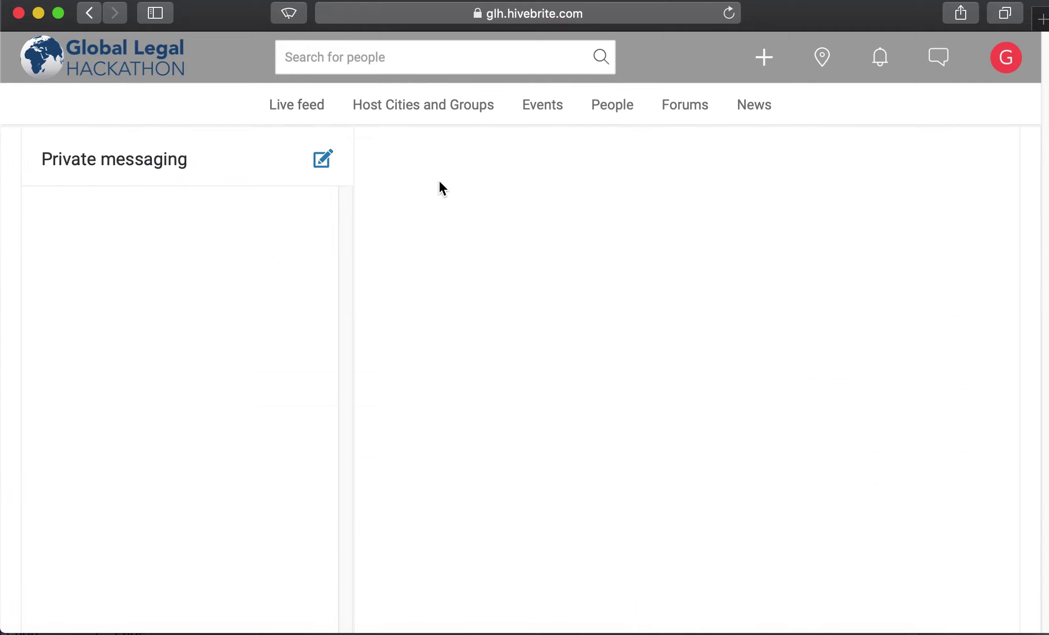
{"action": "left_click", "coordinate": [321, 159]}
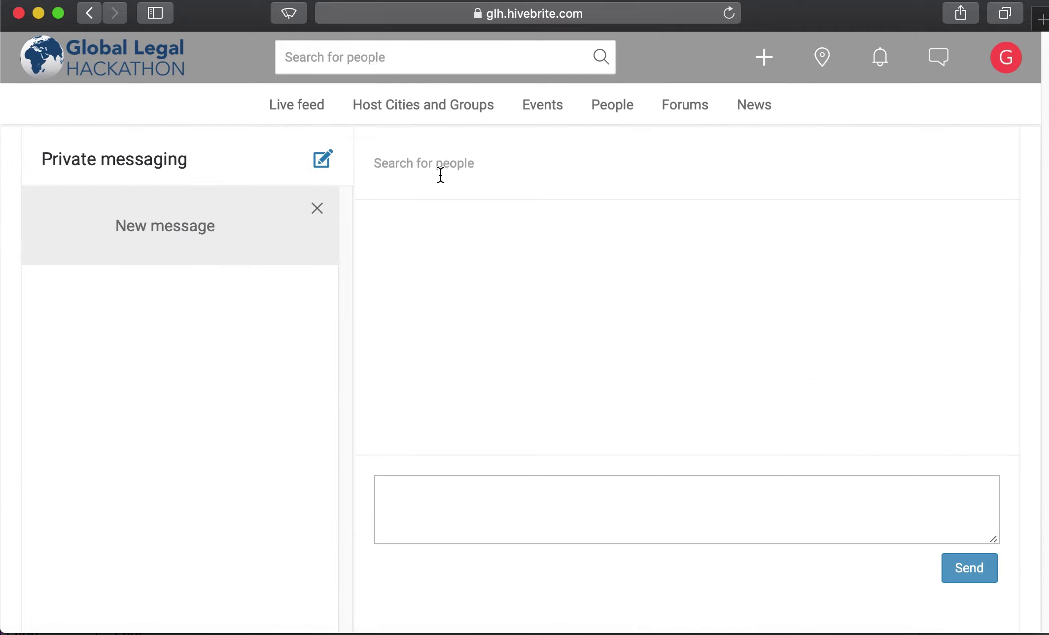
{"action": "type", "text": "Kim"}
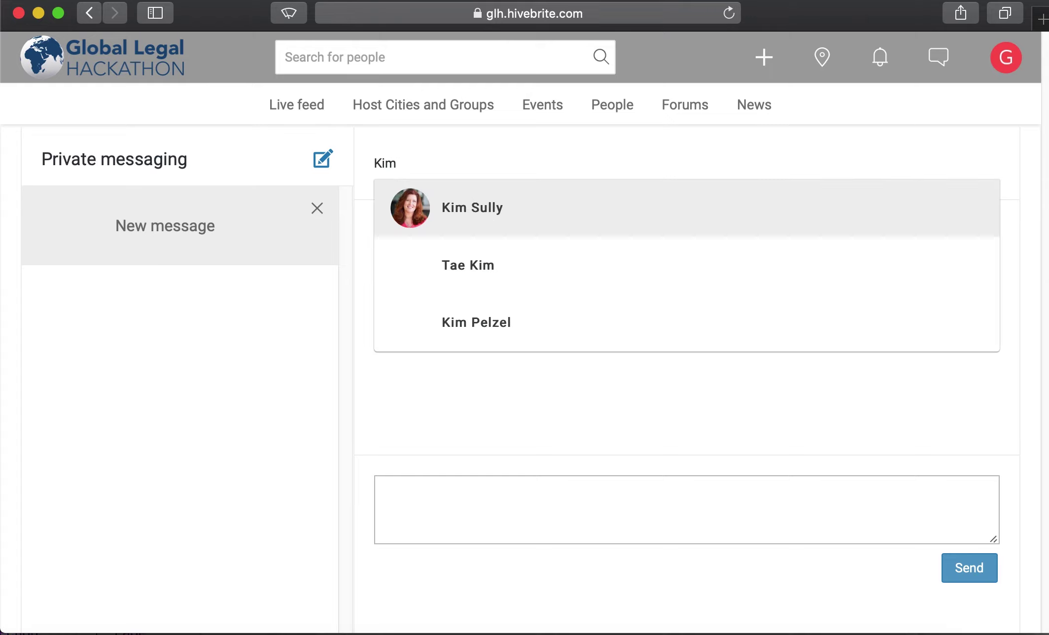